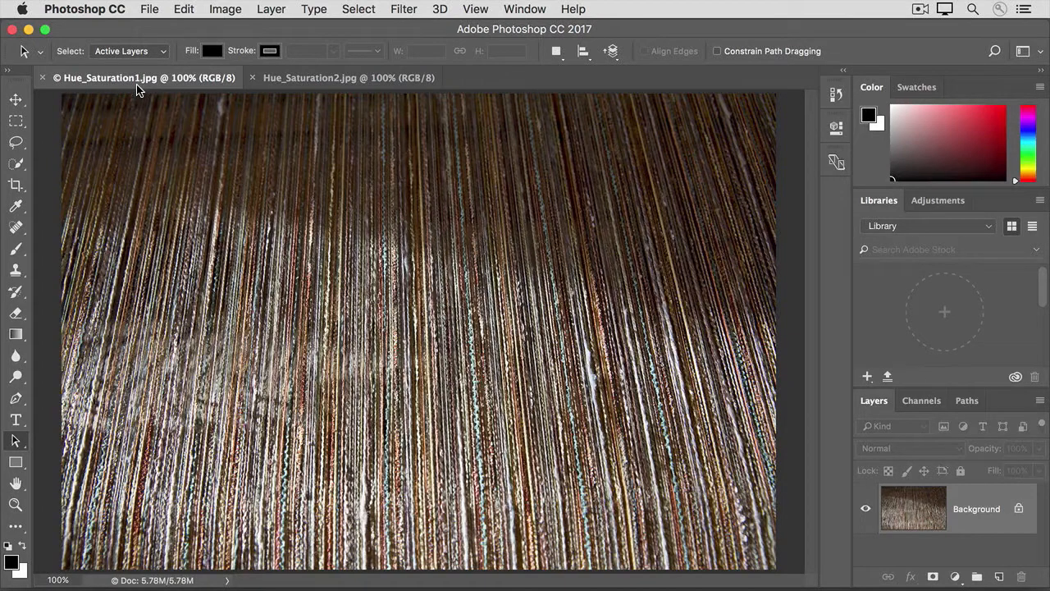
Open a Hue/Saturation adjustment on the thread image, try a hue of -155, and reset the hue to 0
left_click(218, 13)
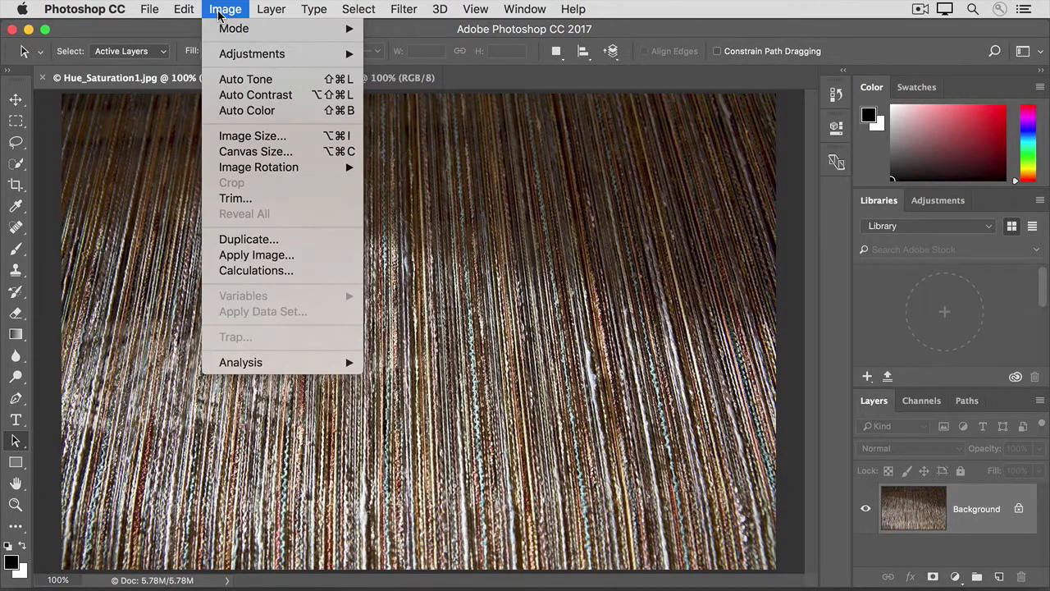
mouse_move(218, 54)
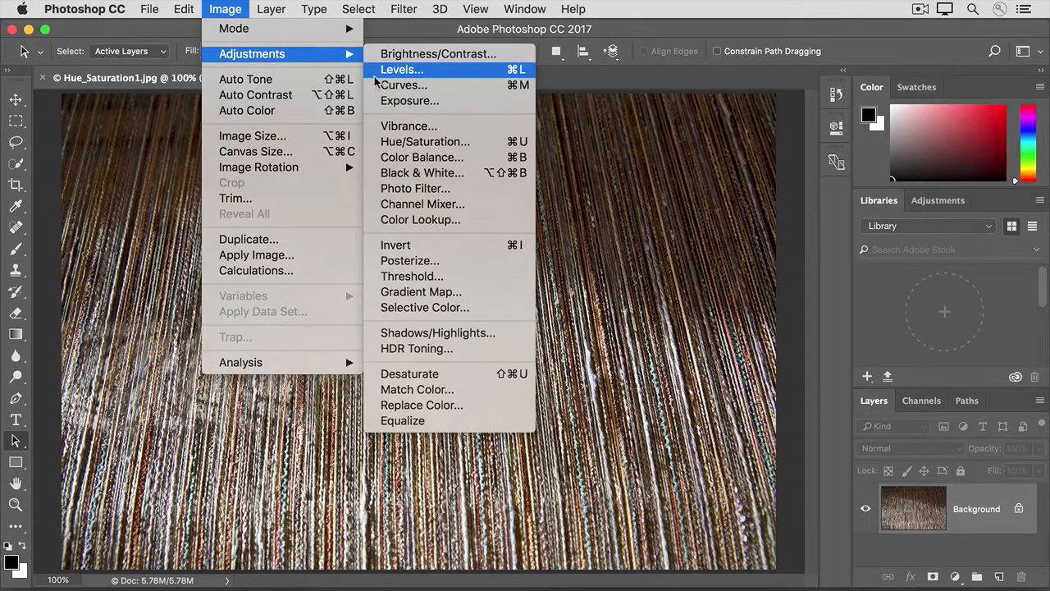
left_click(376, 143)
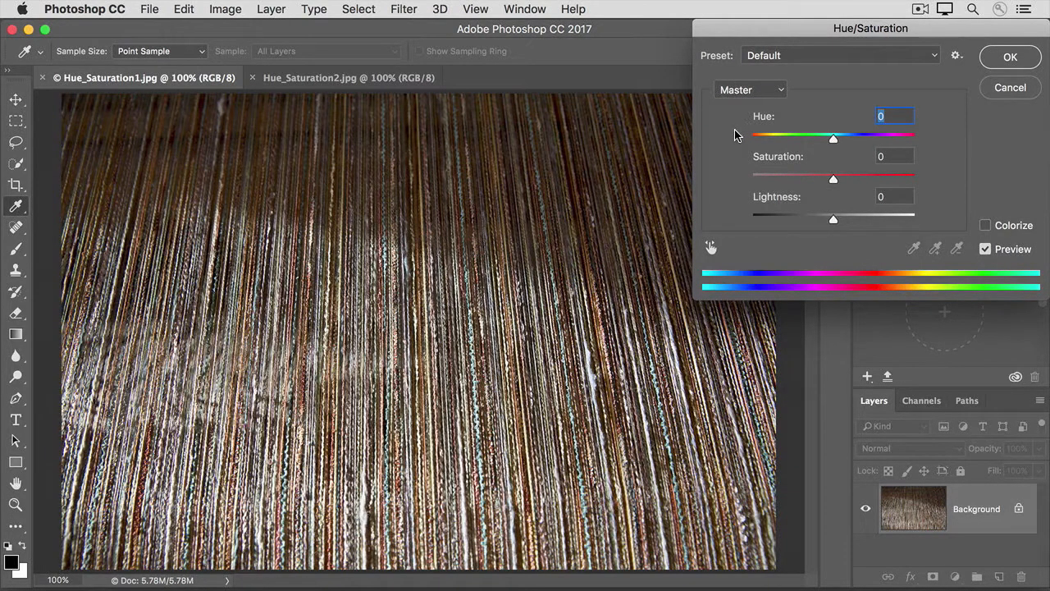
left_click_drag(833, 138, 760, 138)
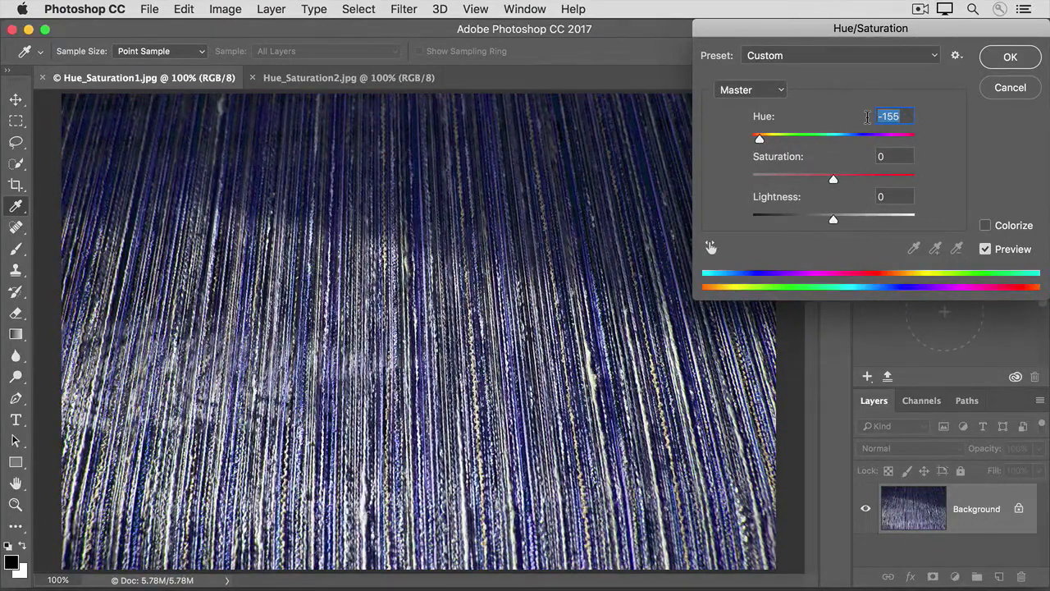
type("0")
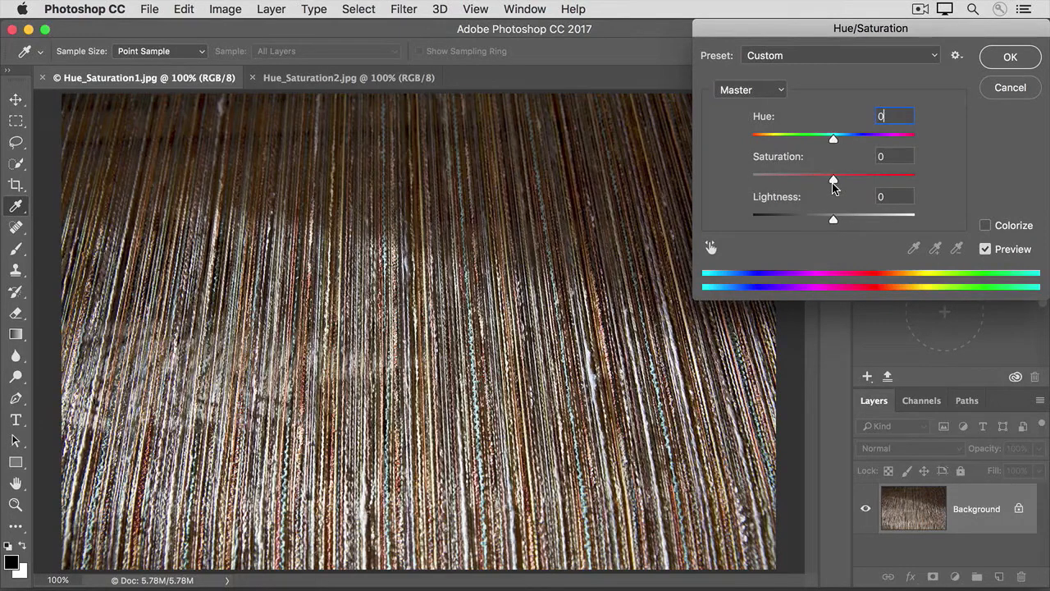
Try a saturation of -48 and a lightness of +40, resetting each to 0, and cancel the adjustment
left_click_drag(833, 182, 793, 178)
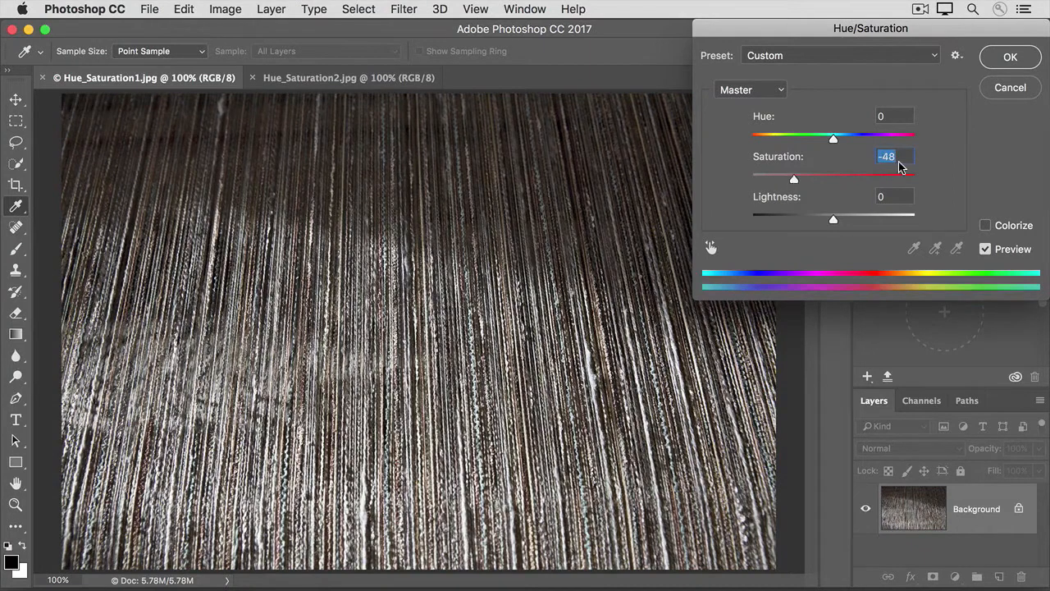
type("0")
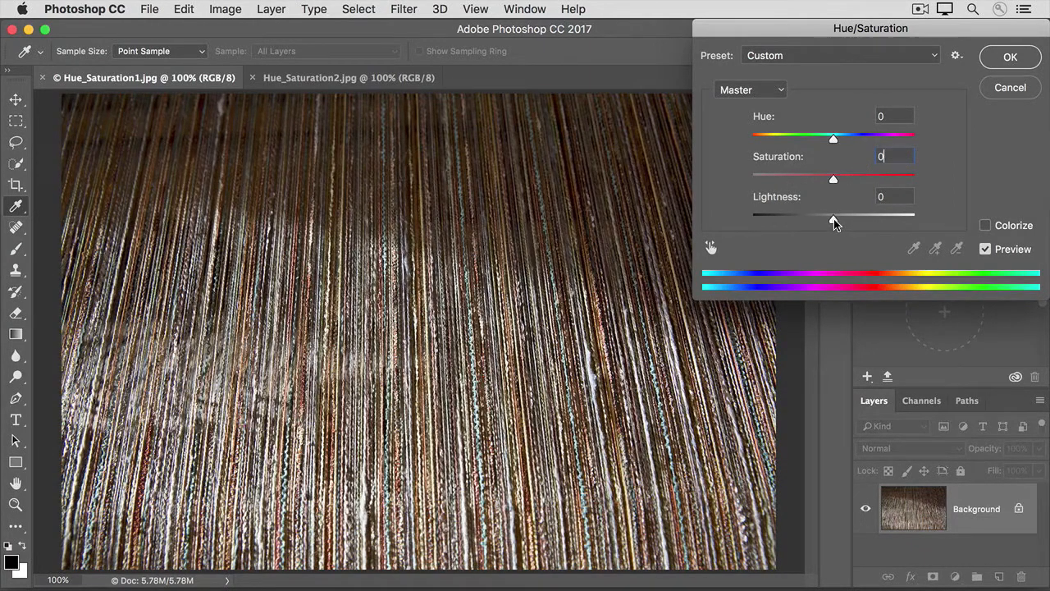
left_click_drag(835, 221, 867, 220)
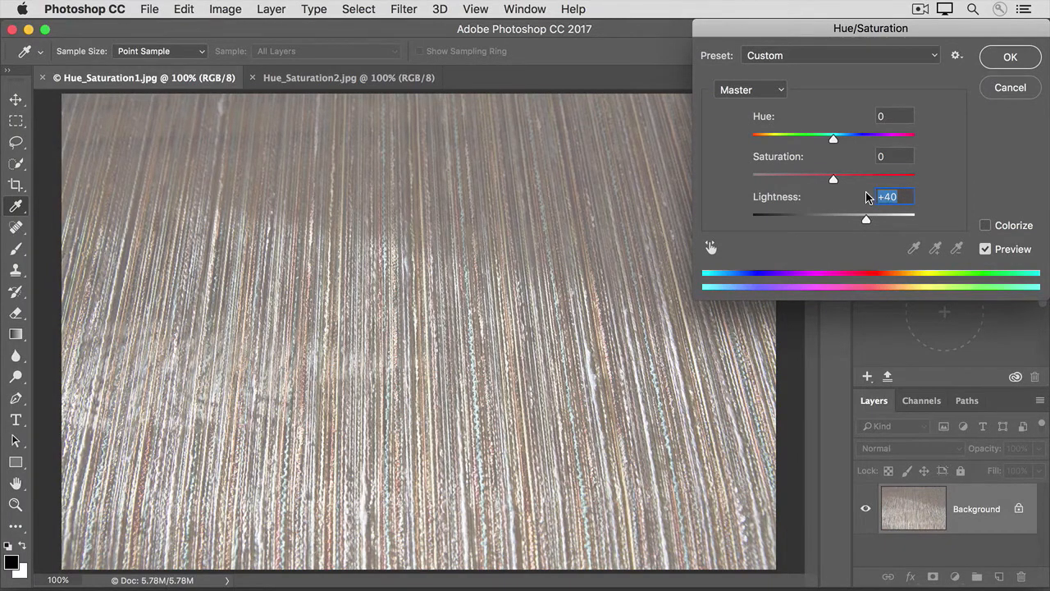
type("0")
key("Tab")
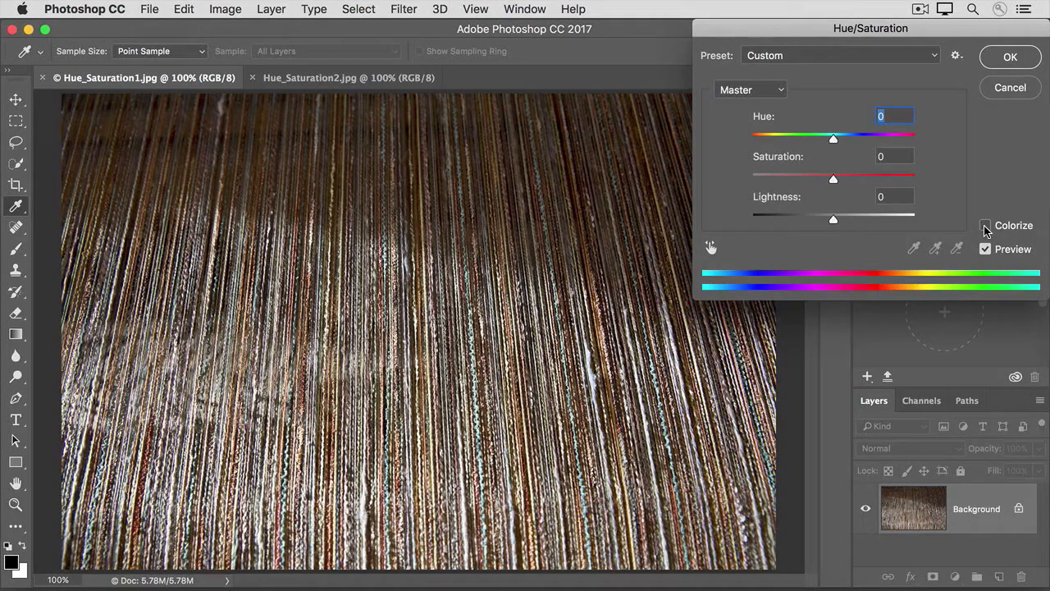
left_click(995, 94)
key("a")
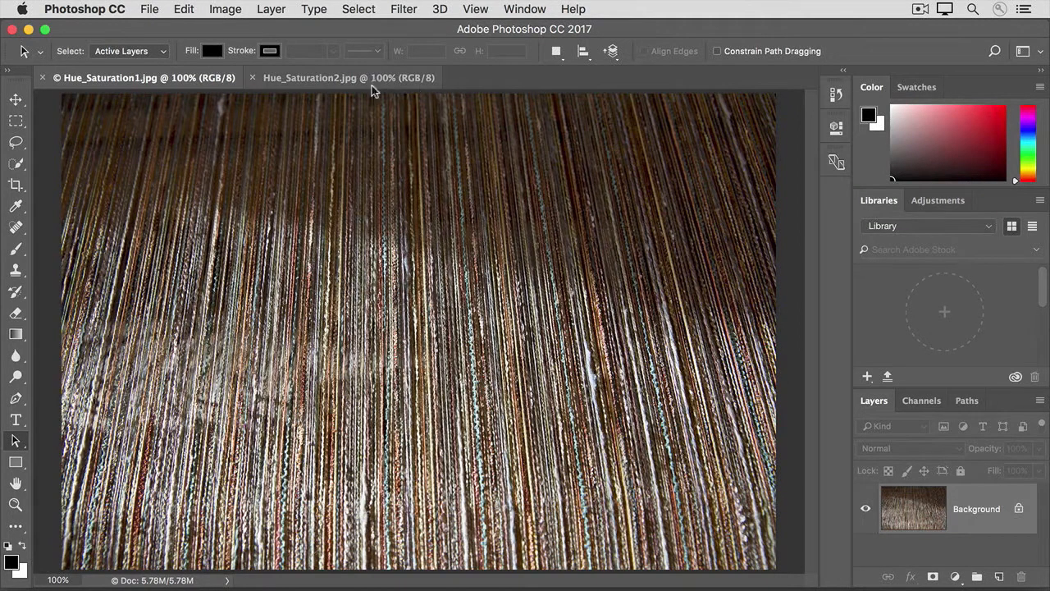
Switch to Hue_Saturation2.jpg and open a Hue/Saturation adjustment for it
left_click(321, 83)
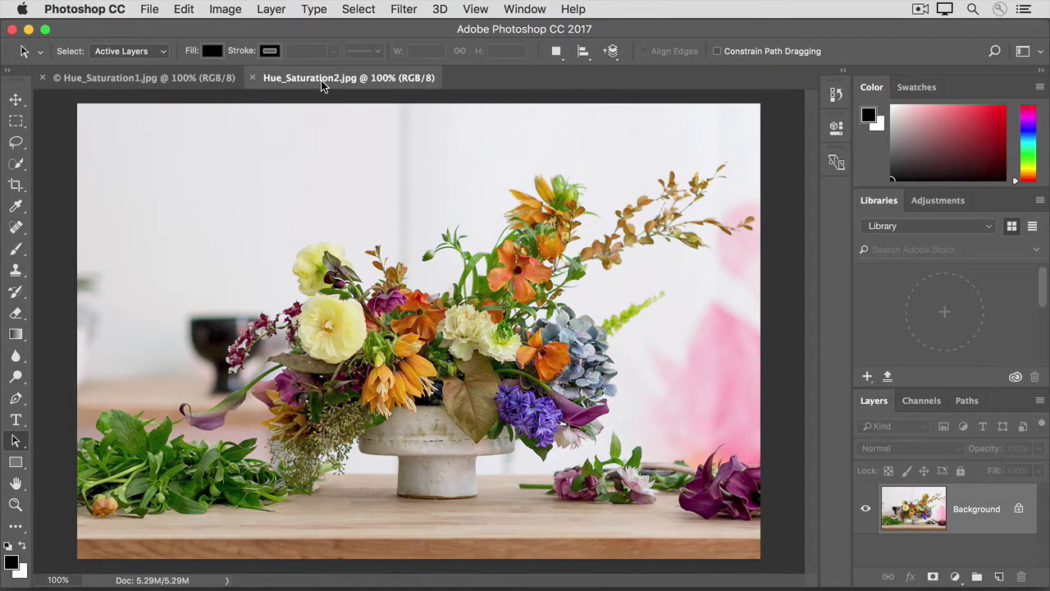
left_click(215, 18)
mouse_move(215, 54)
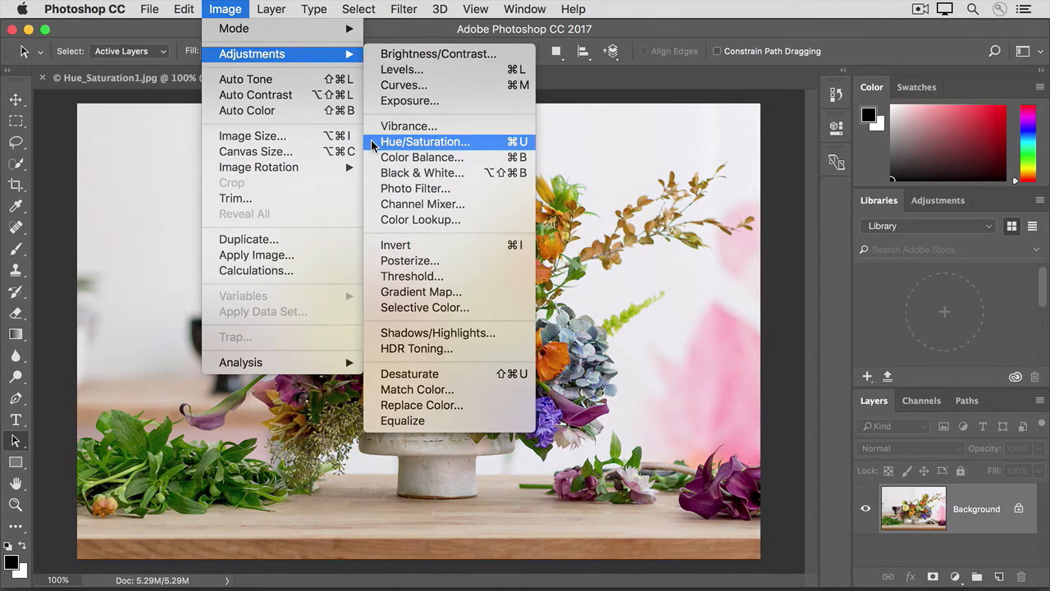
left_click(374, 145)
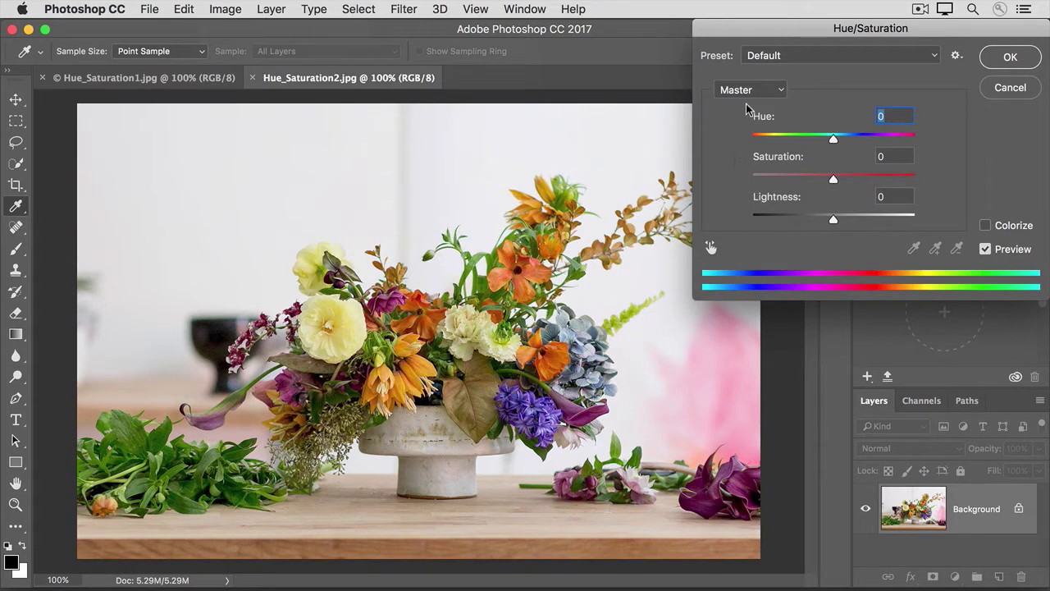
Limit the adjustment to the Yellows range and set its saturation to -30
left_click(782, 95)
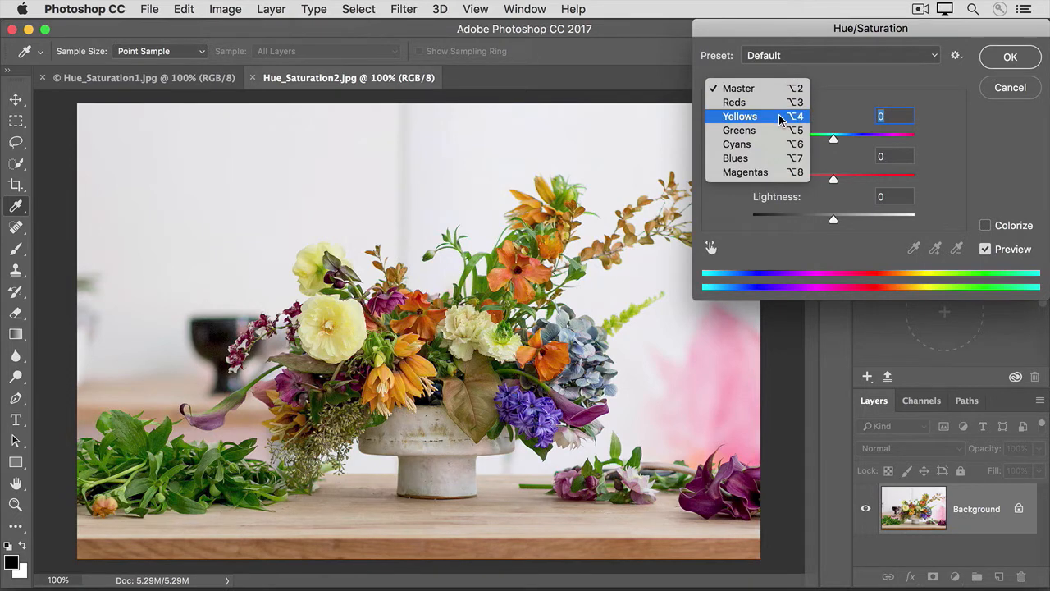
left_click(781, 120)
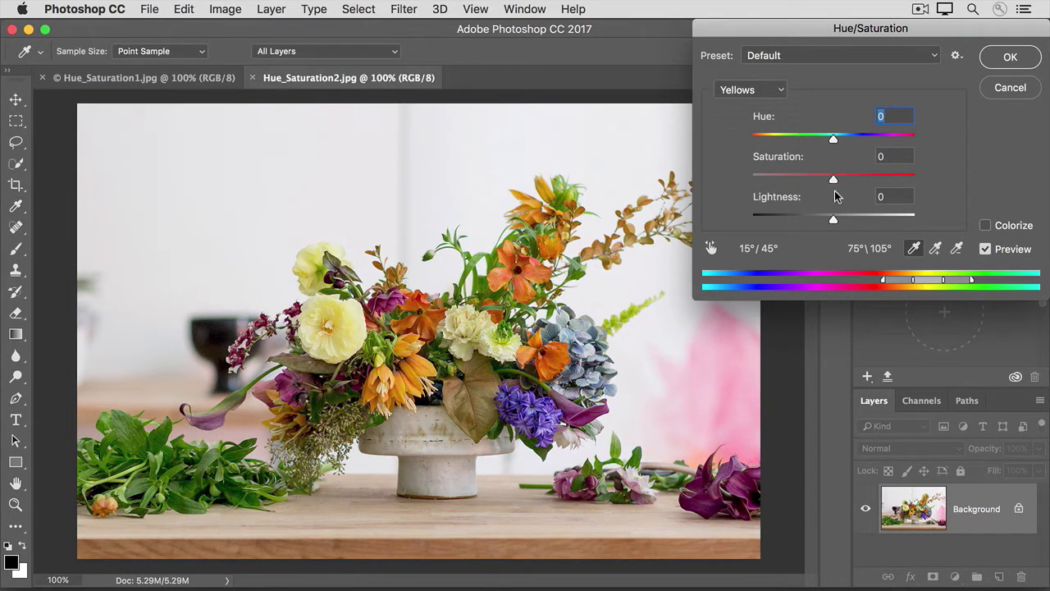
left_click_drag(833, 182, 762, 179)
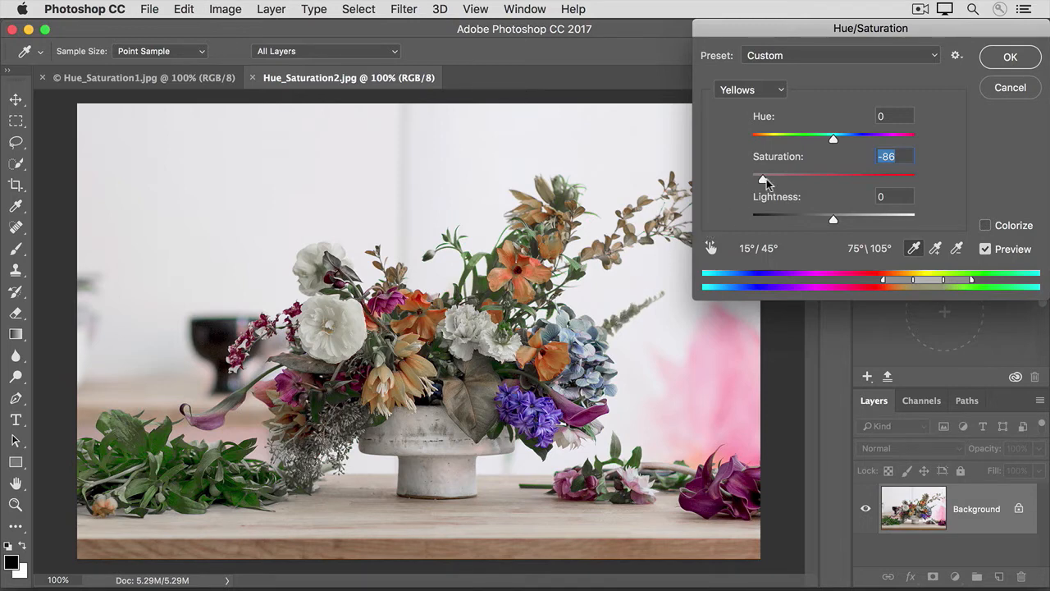
left_click_drag(763, 178, 807, 184)
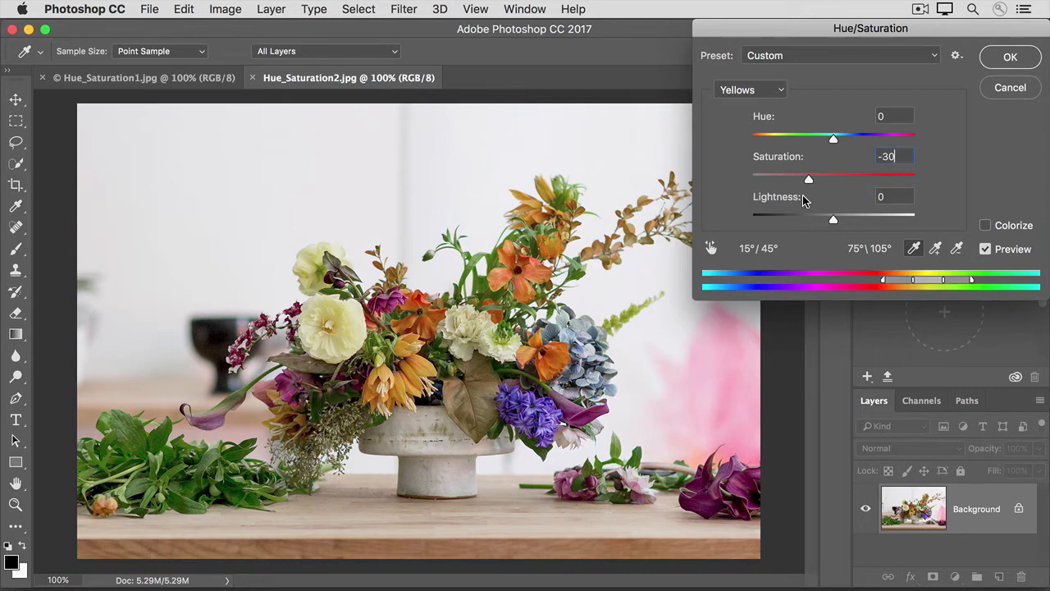
left_click(782, 92)
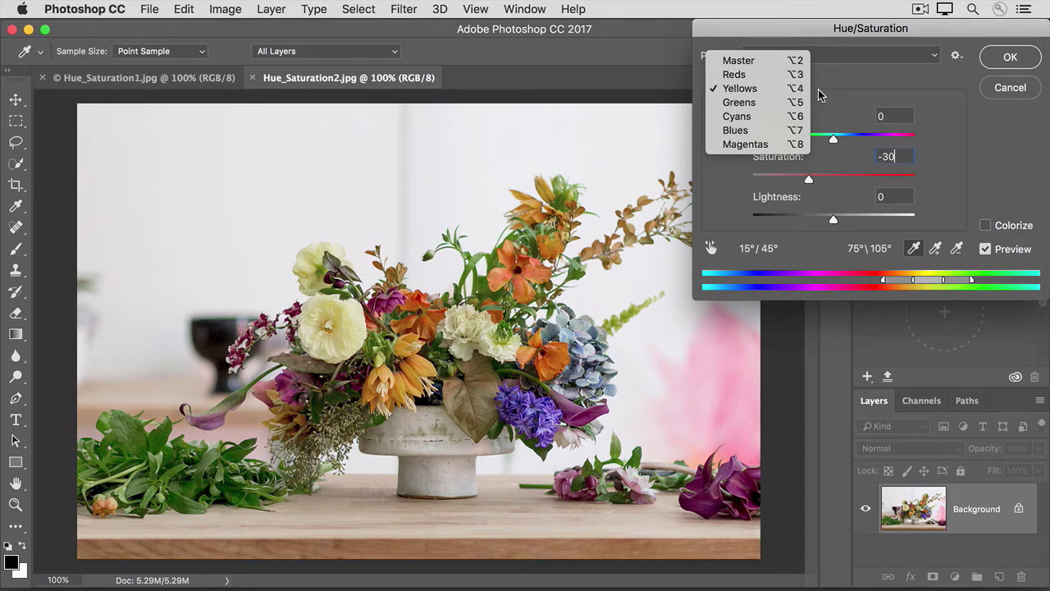
left_click(818, 96)
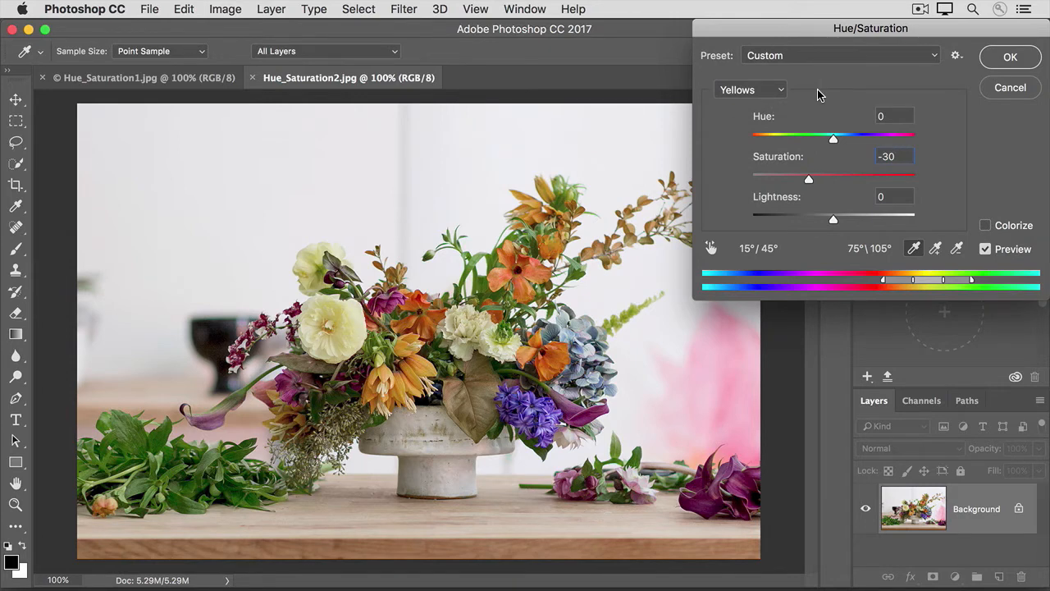
Use the on-image adjustment tool on the orange flower to set the Reds saturation to -29, and apply the Hue/Saturation adjustment
left_click(711, 249)
left_click(708, 250)
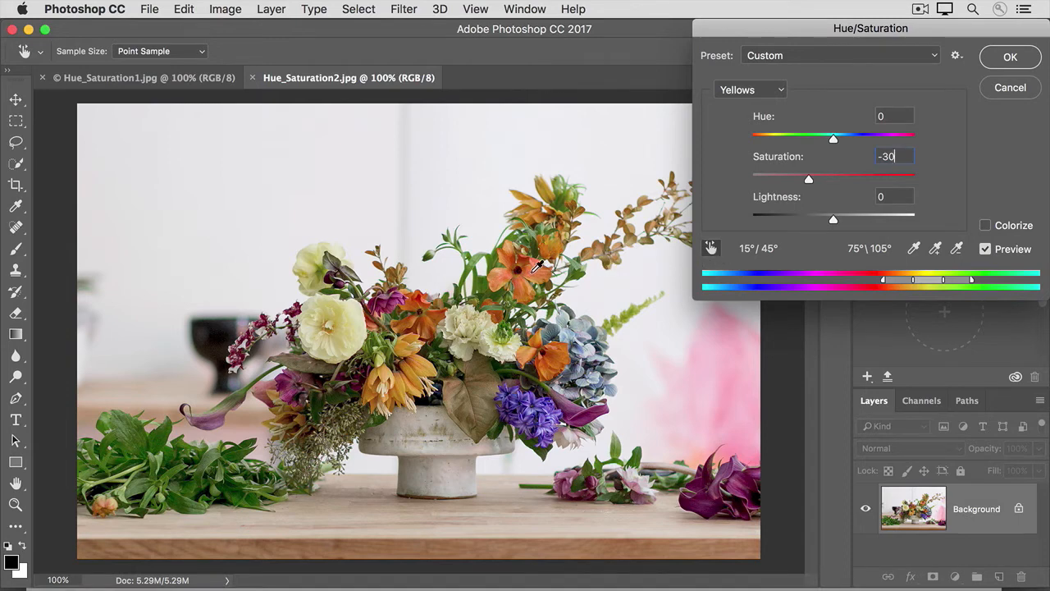
left_click_drag(534, 269, 515, 277)
left_click_drag(496, 278, 650, 277)
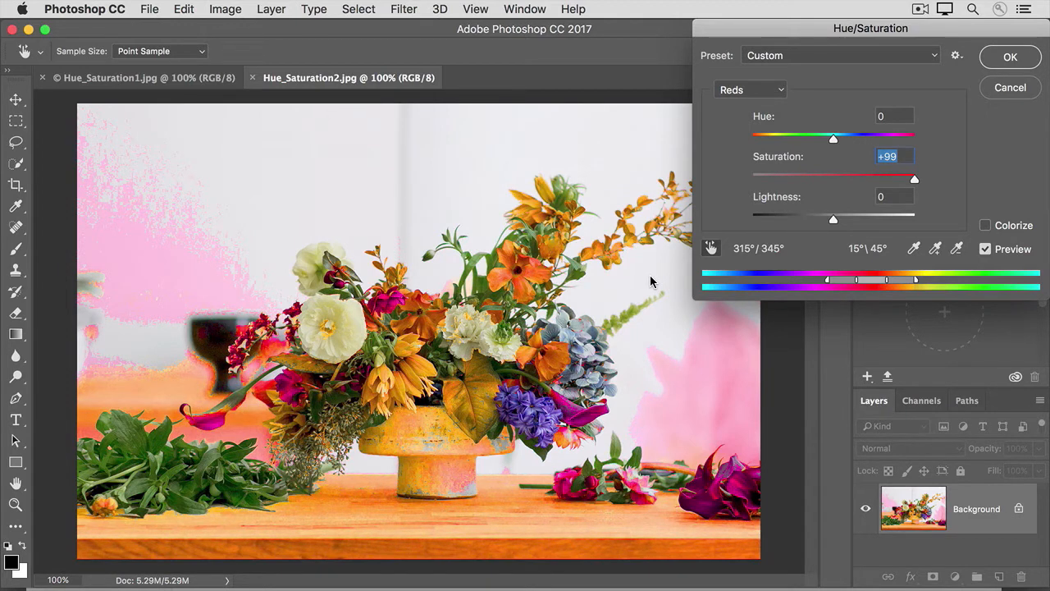
left_click_drag(650, 281, 545, 278)
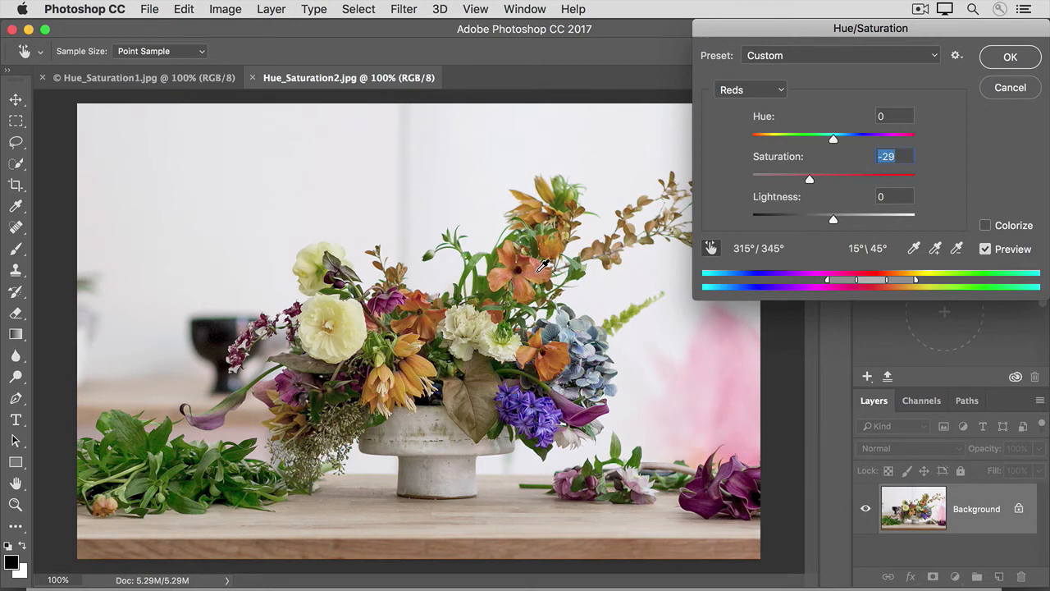
left_click(712, 249)
left_click(712, 249)
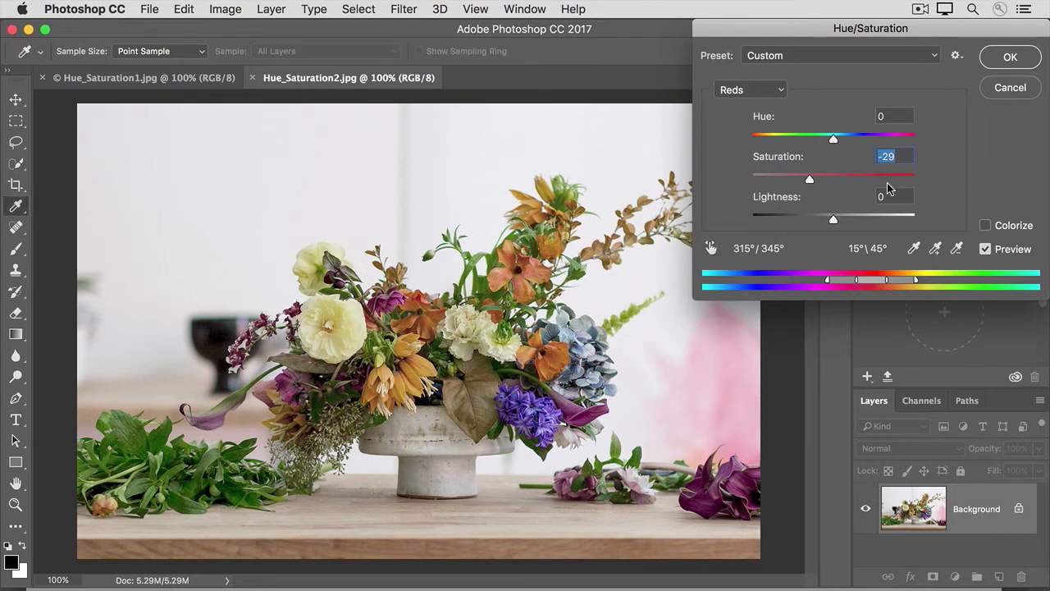
left_click(996, 58)
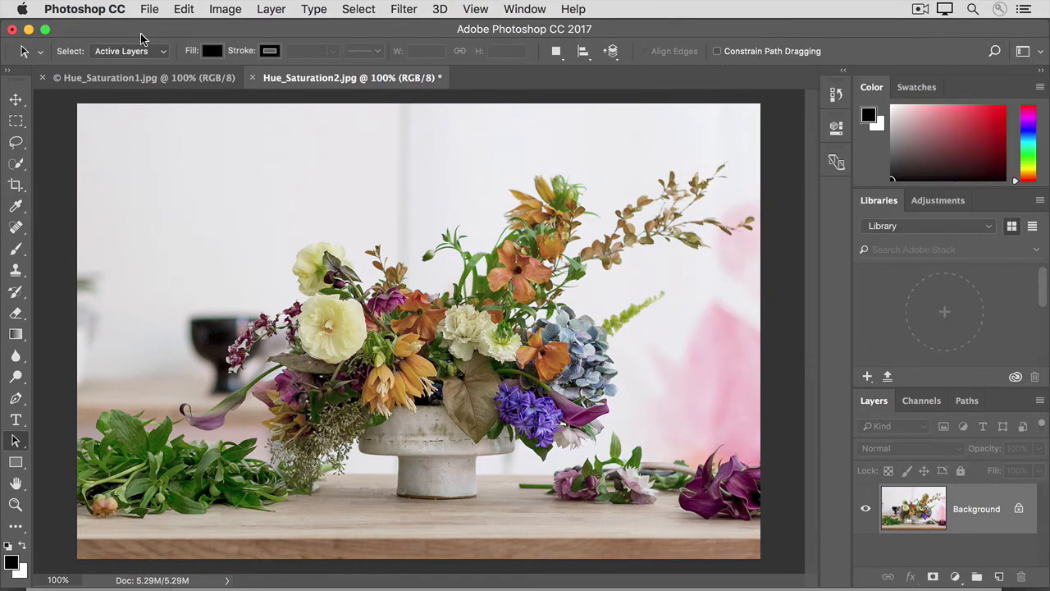
left_click(149, 12)
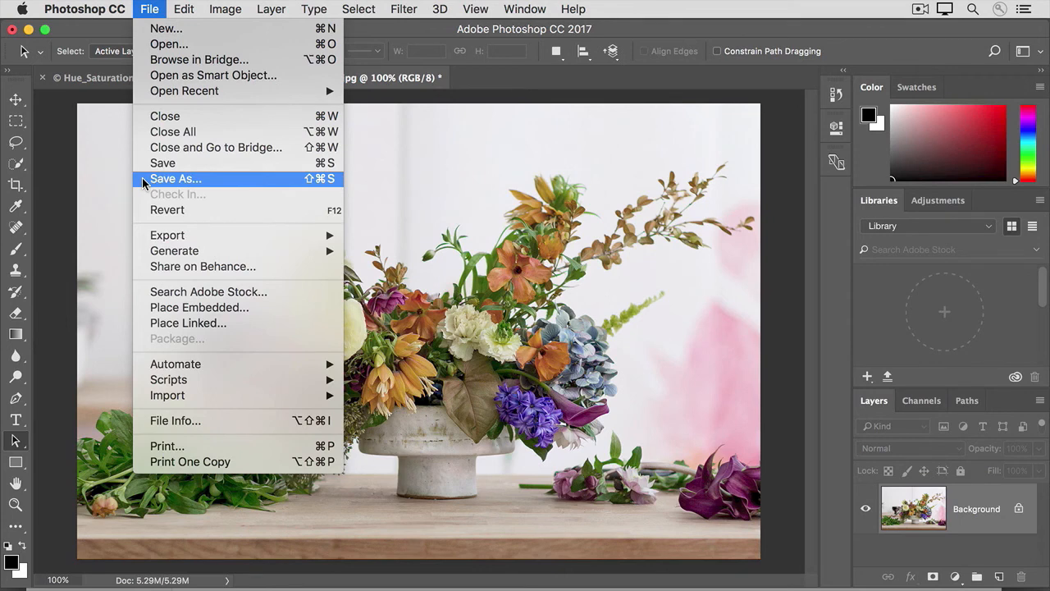
left_click(104, 186)
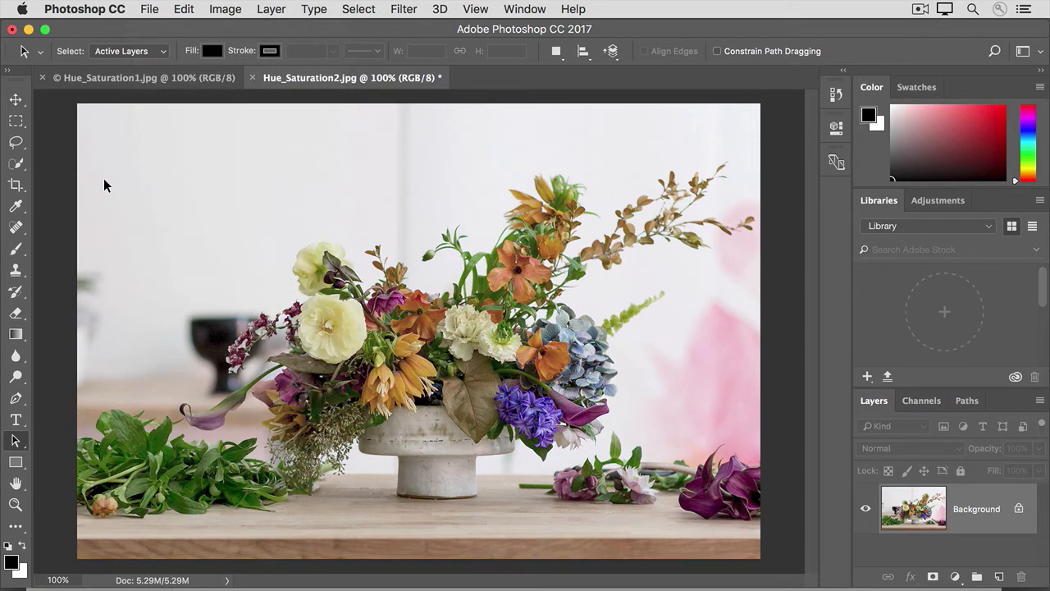